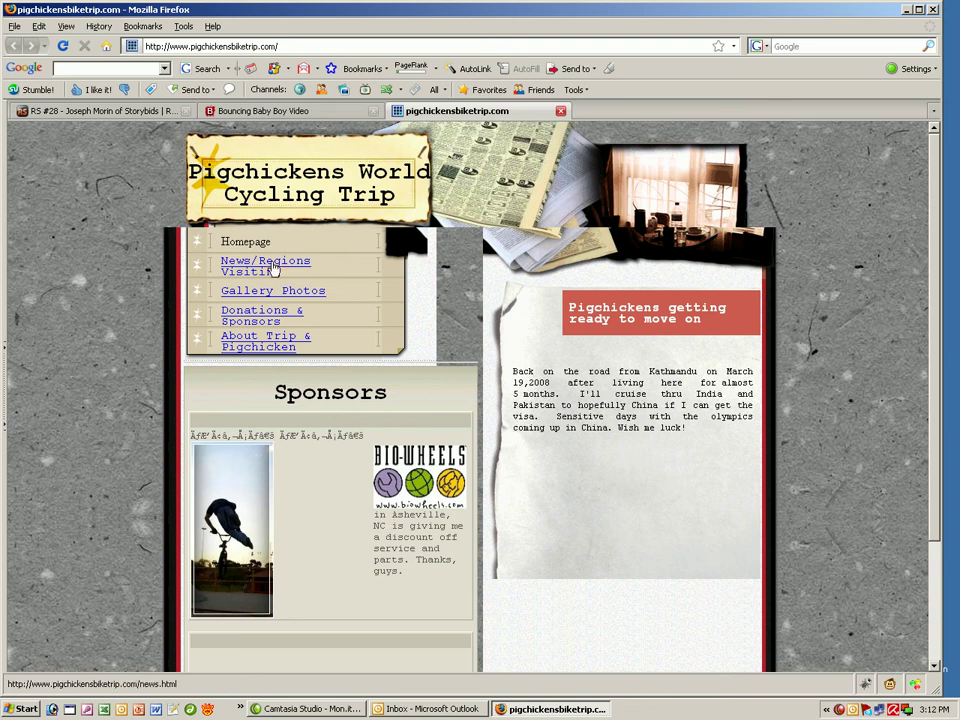
Step: Browse the site's News/Regions Visiting, Gallery Photos and Donations & Sponsors pages, scrolling each
click(224, 271)
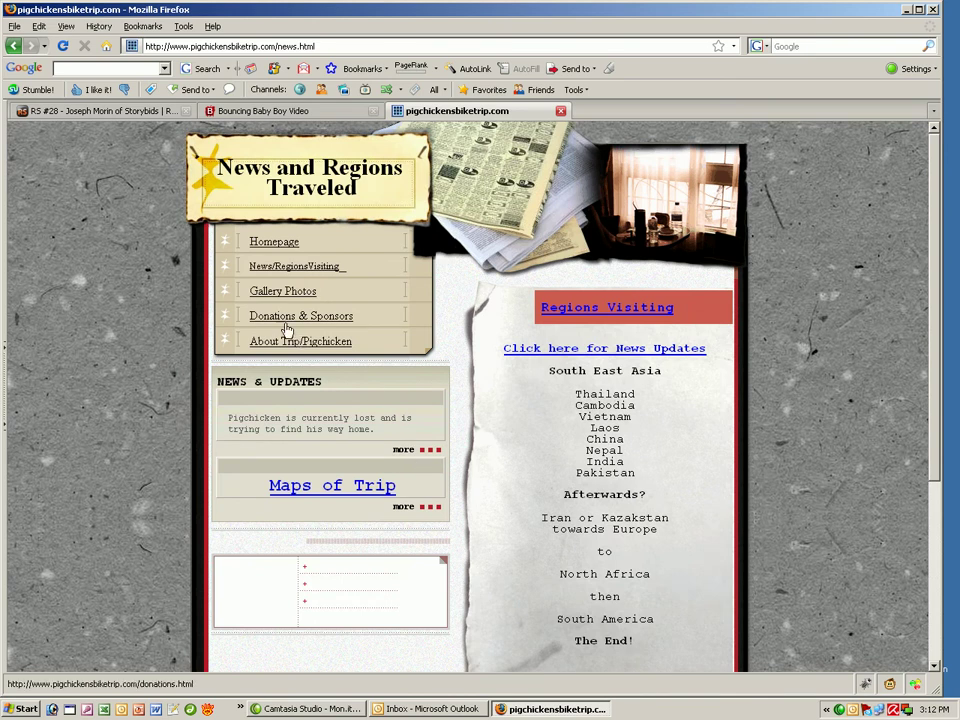
click(283, 294)
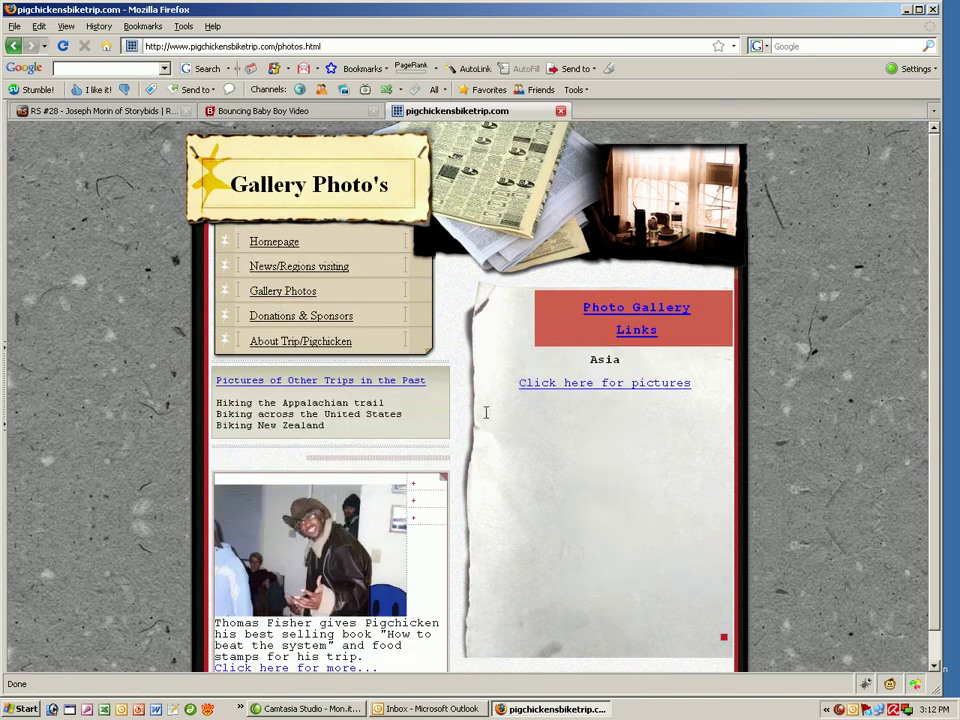
scroll(486, 412, down, 1)
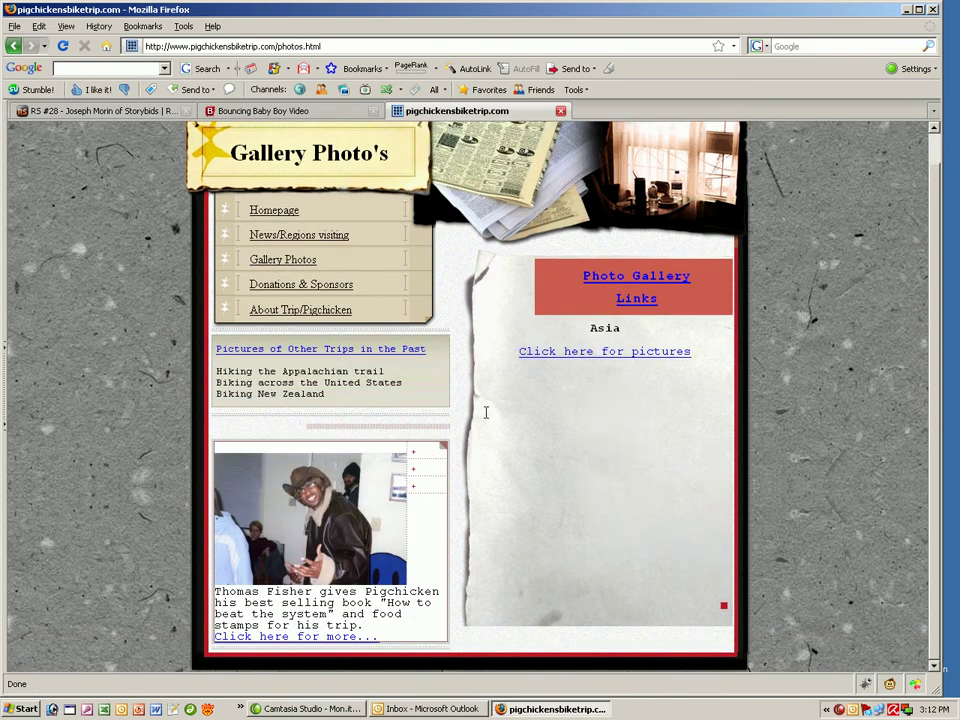
click(302, 285)
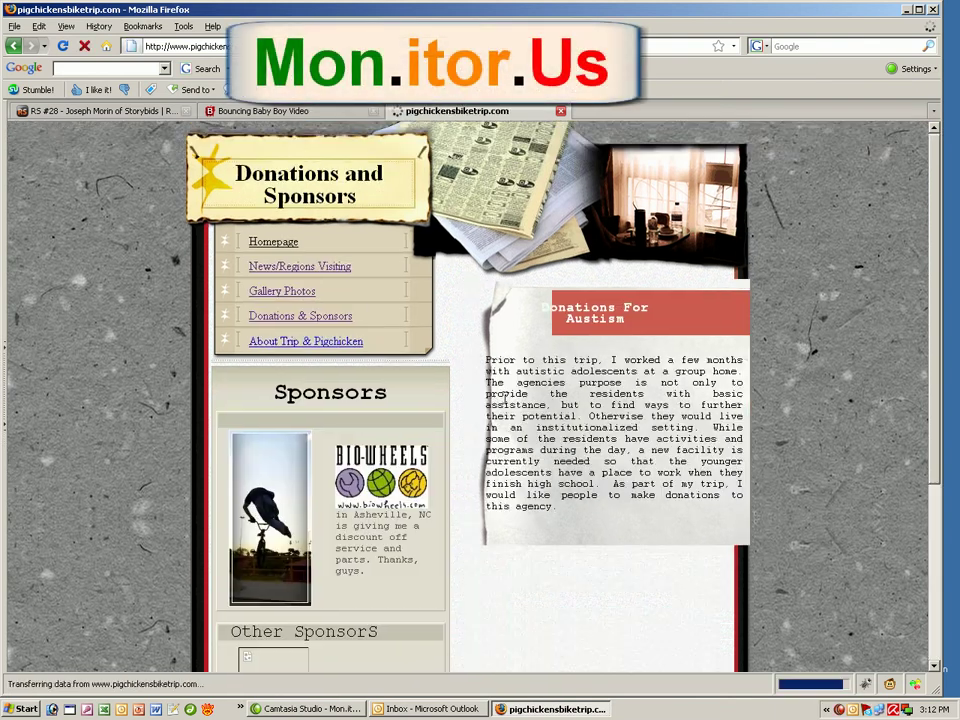
scroll(494, 395, down, 1)
scroll(494, 396, down, 8)
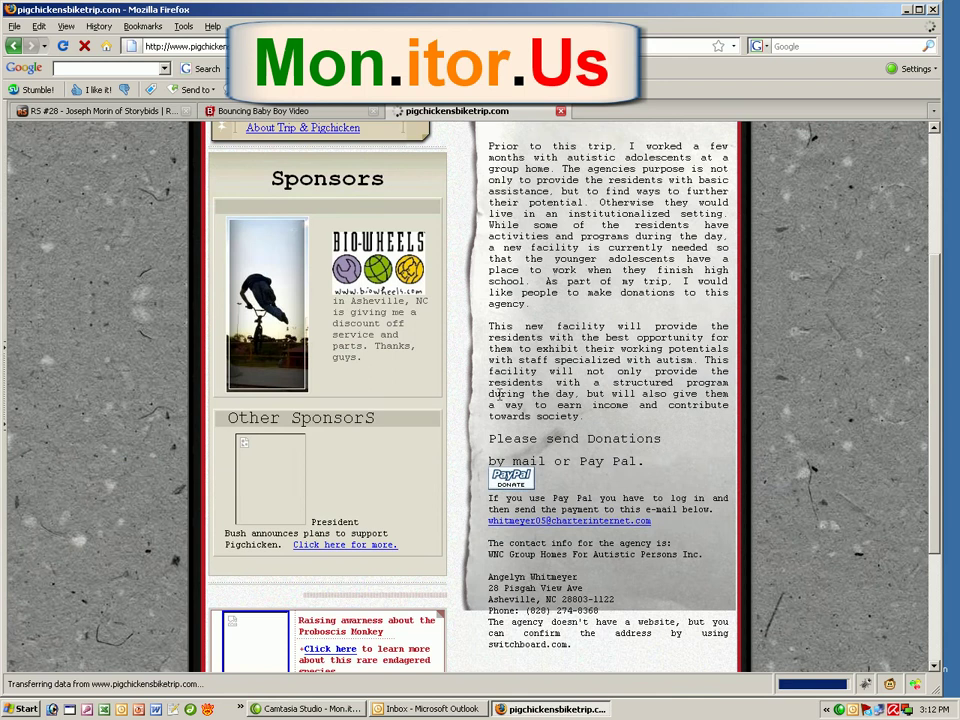
scroll(494, 396, up, 8)
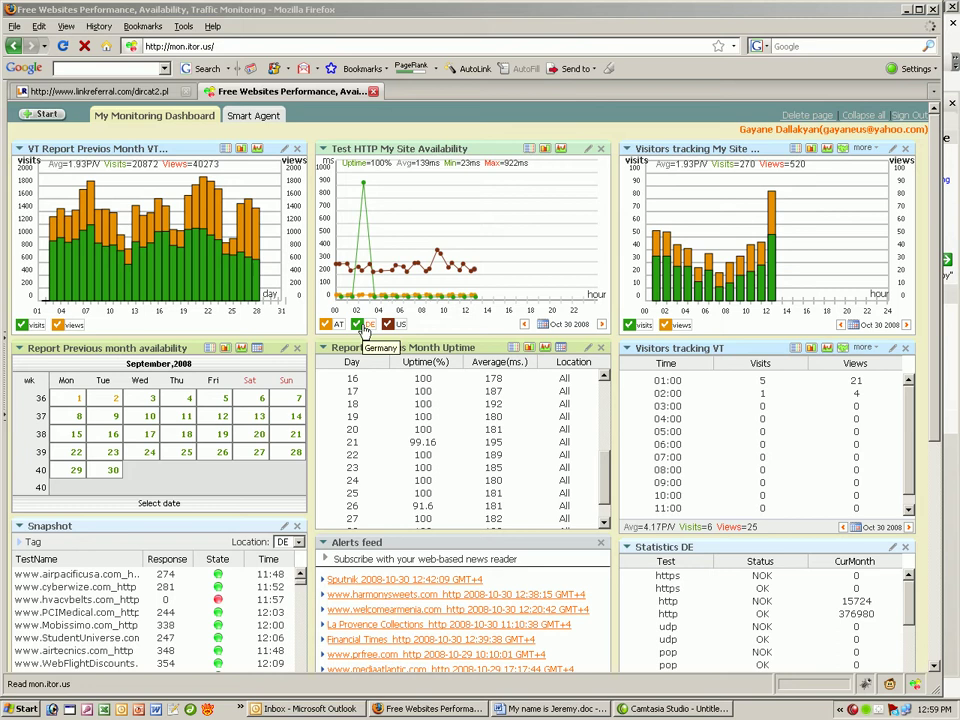
Step: Show the Test HTTP My Site Availability chart as bars, reading Avg 39ms and Max 43ms
mouse_move(364, 188)
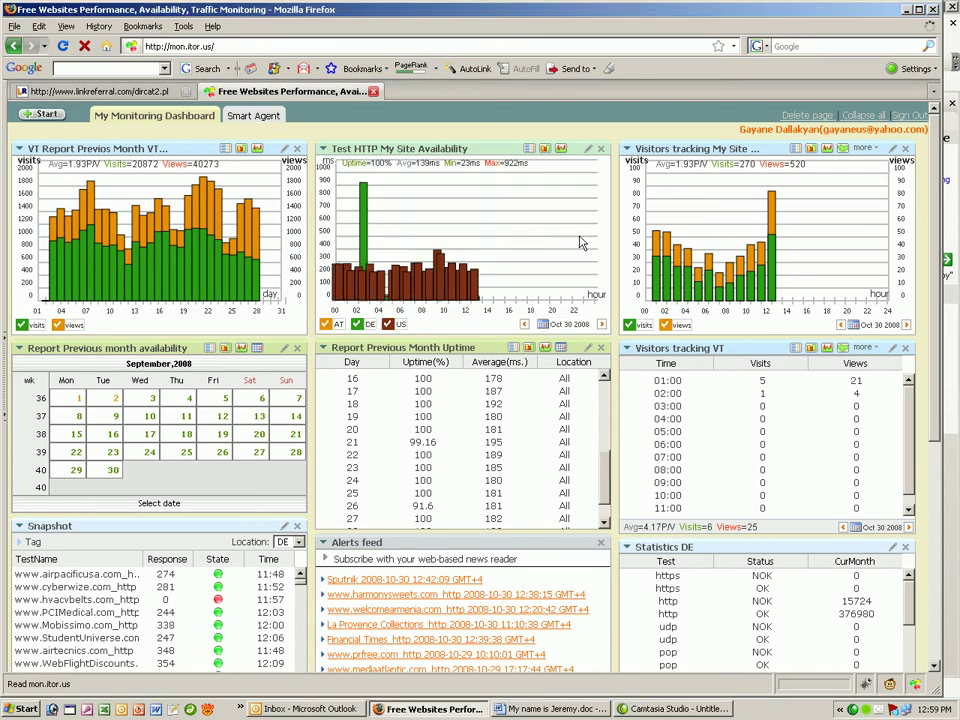
Step: Set the HTTP availability chart to 29 October, move it top-left, and relocate the Previous month widget
click(543, 327)
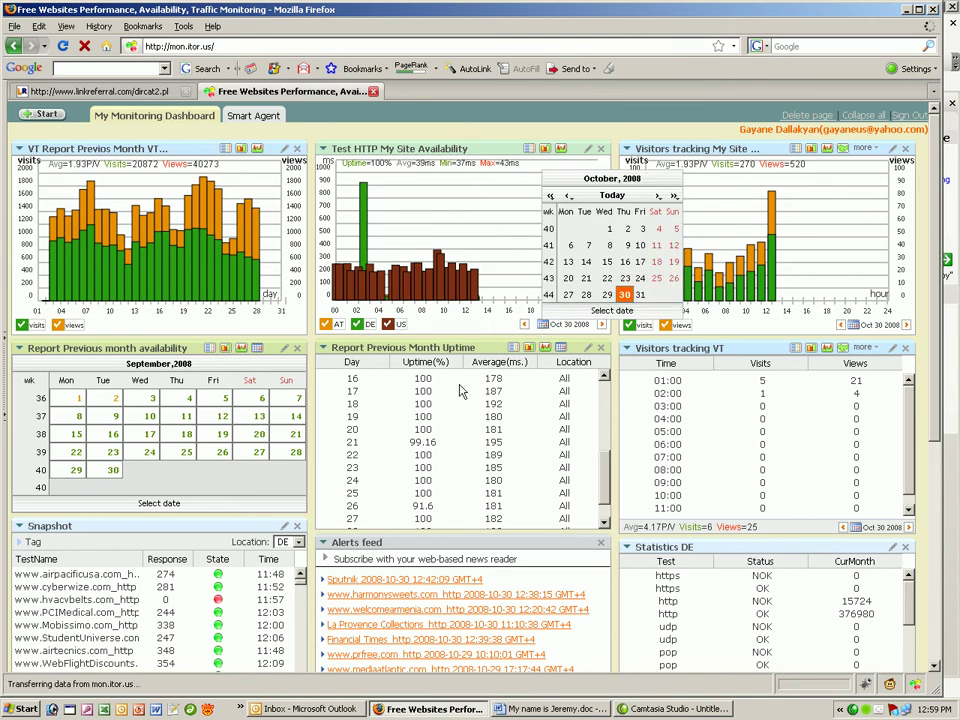
click(607, 295)
drag(400, 148, 100, 150)
drag(100, 348, 140, 345)
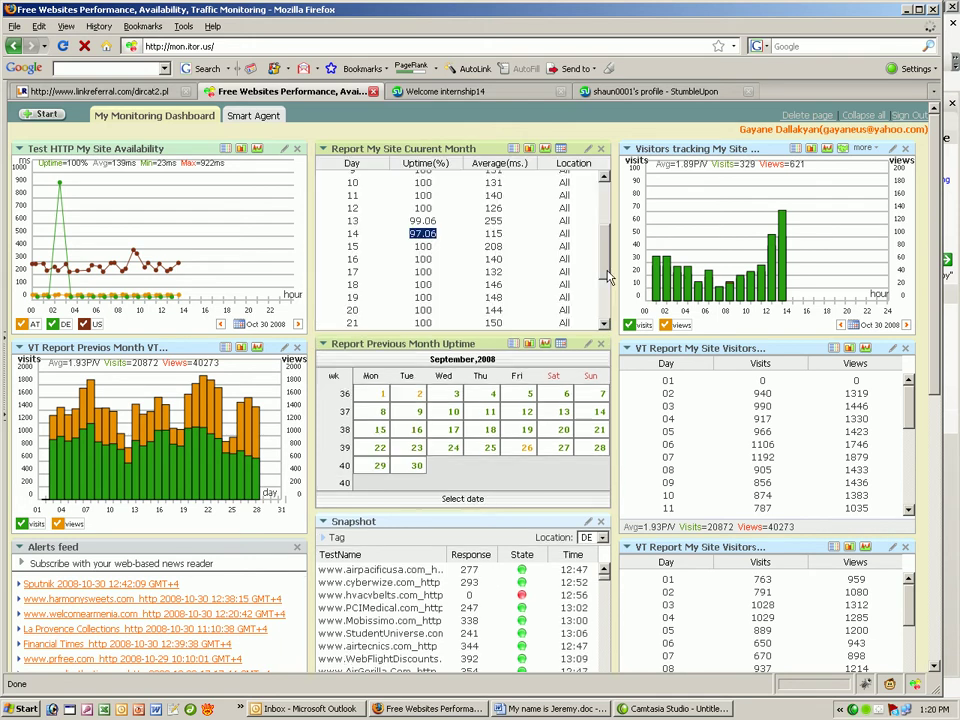
Step: Pick out the 98.37 (day 1) and 96.7 (day 3) uptime values in the Current Month table
scroll(453, 265, up, 3)
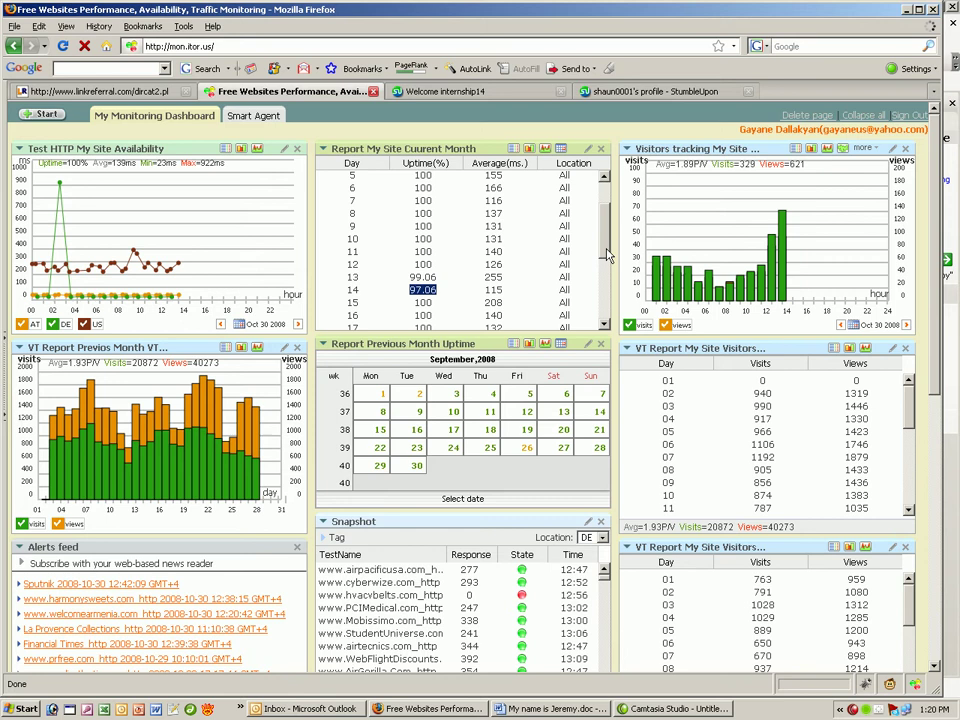
double_click(422, 177)
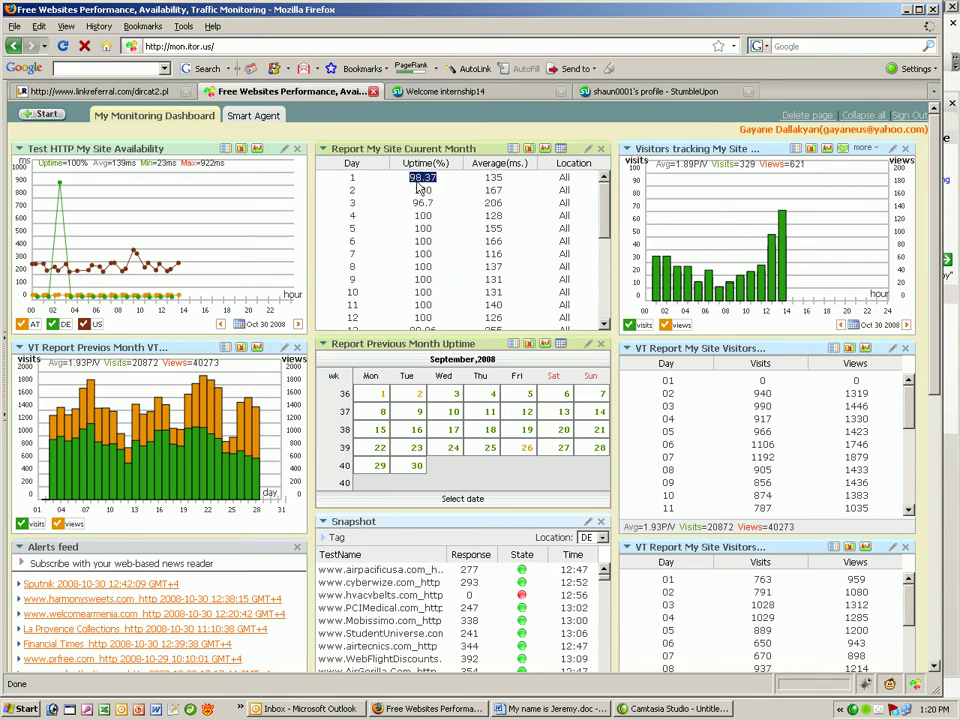
double_click(414, 203)
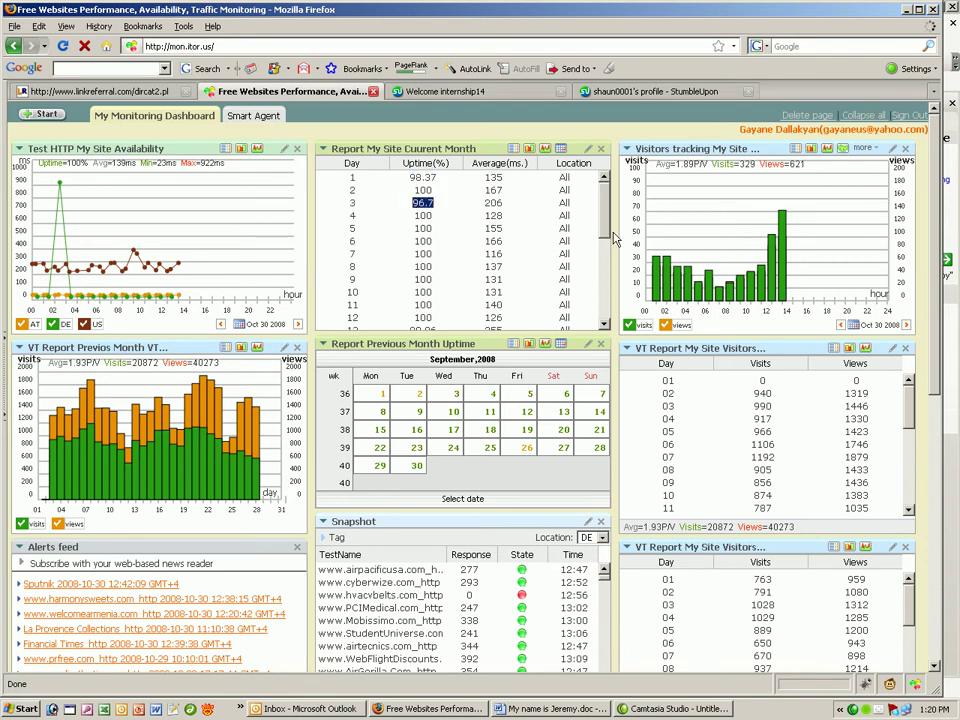
scroll(593, 236, down, 2)
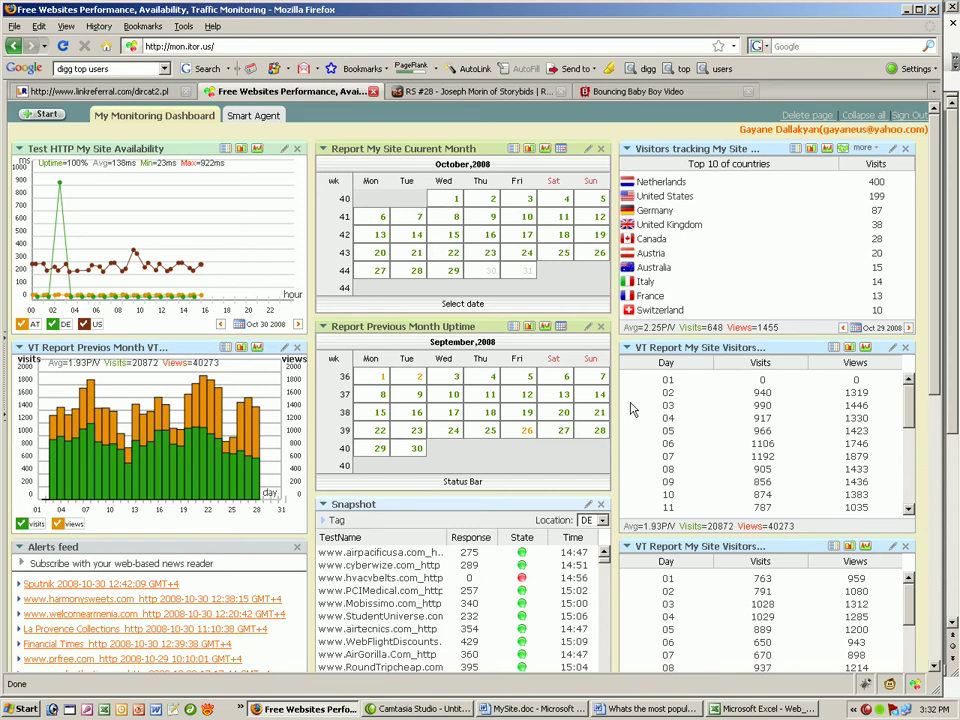
Step: Switch the Visitors tracking widget to the hourly chart and move it to the middle column
click(862, 148)
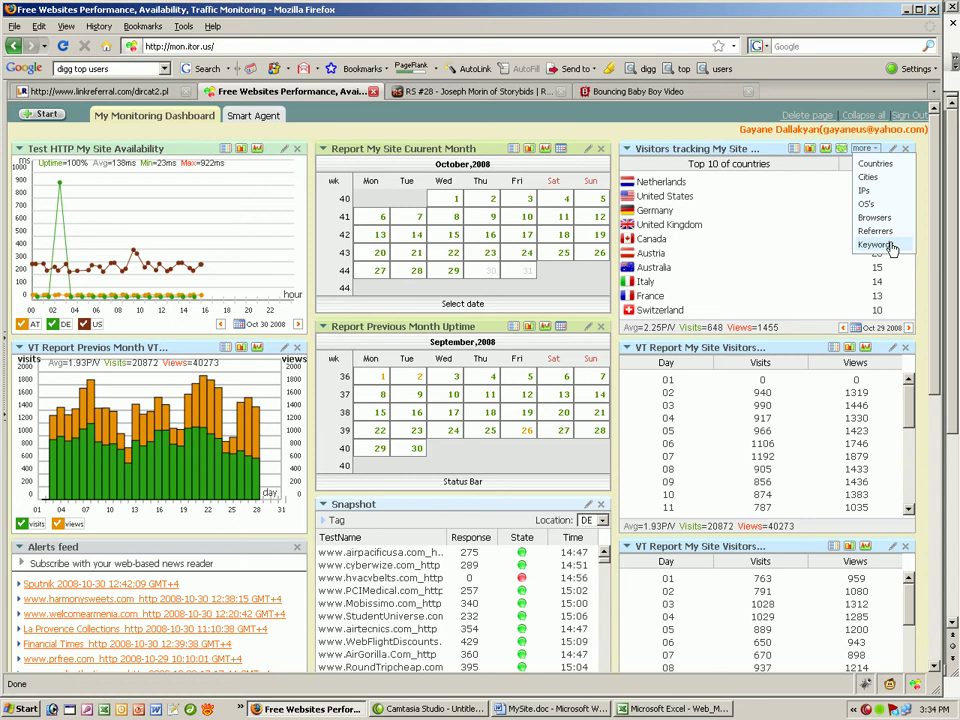
click(906, 327)
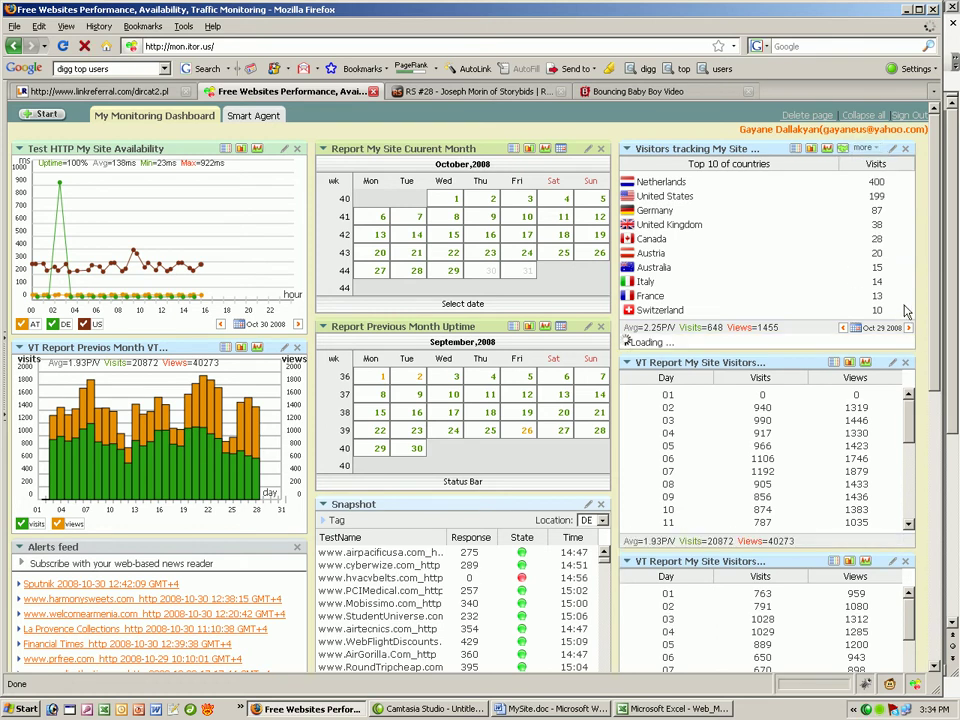
drag(754, 152, 450, 158)
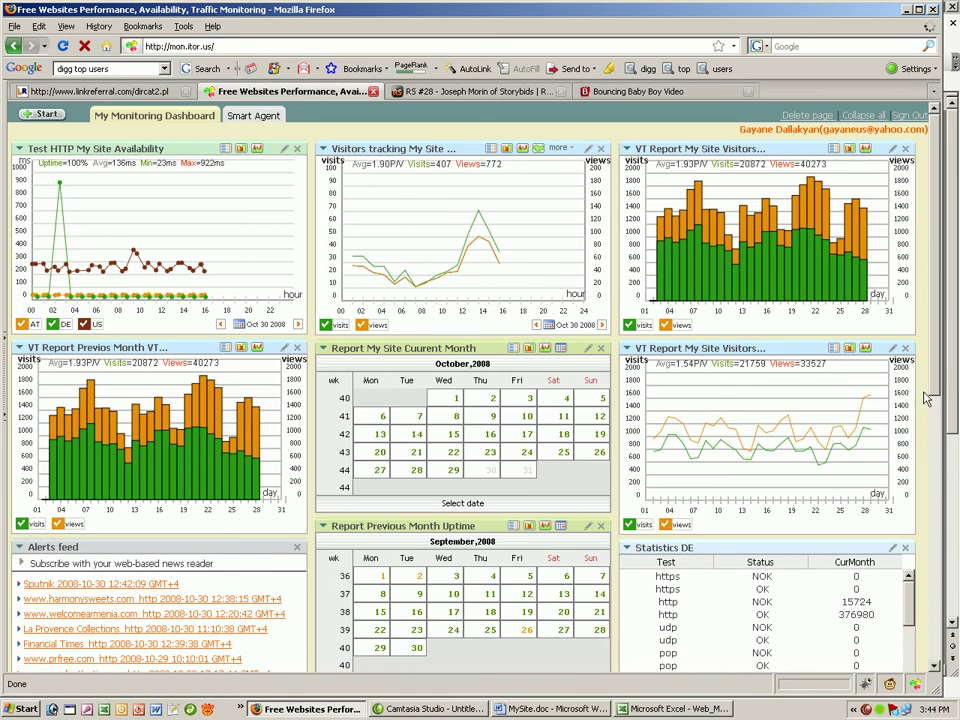
scroll(920, 388, down, 4)
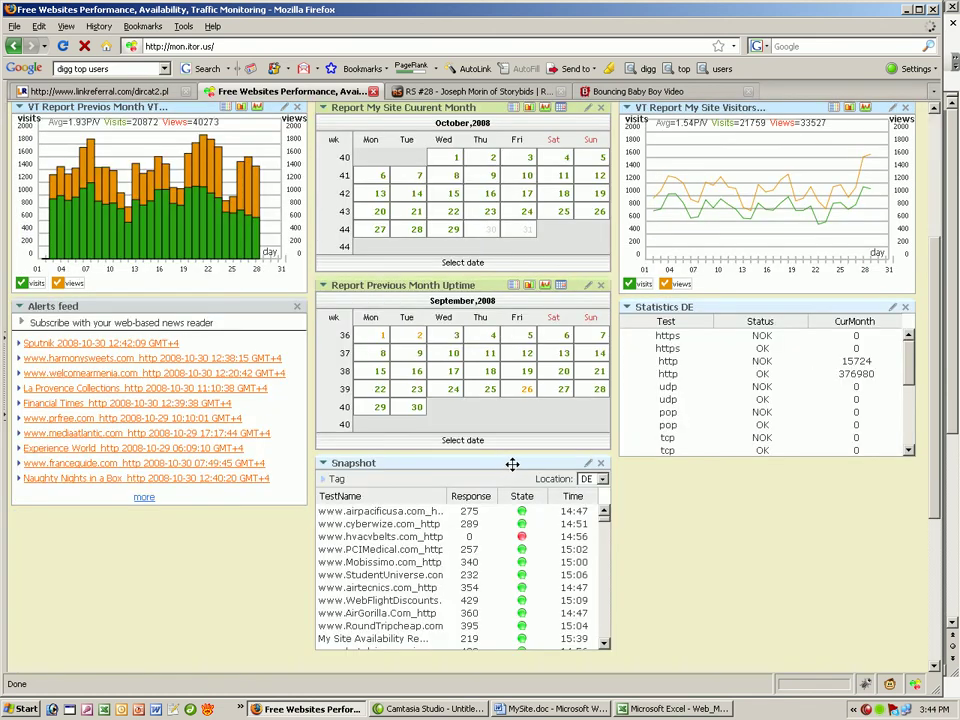
drag(604, 526, 606, 594)
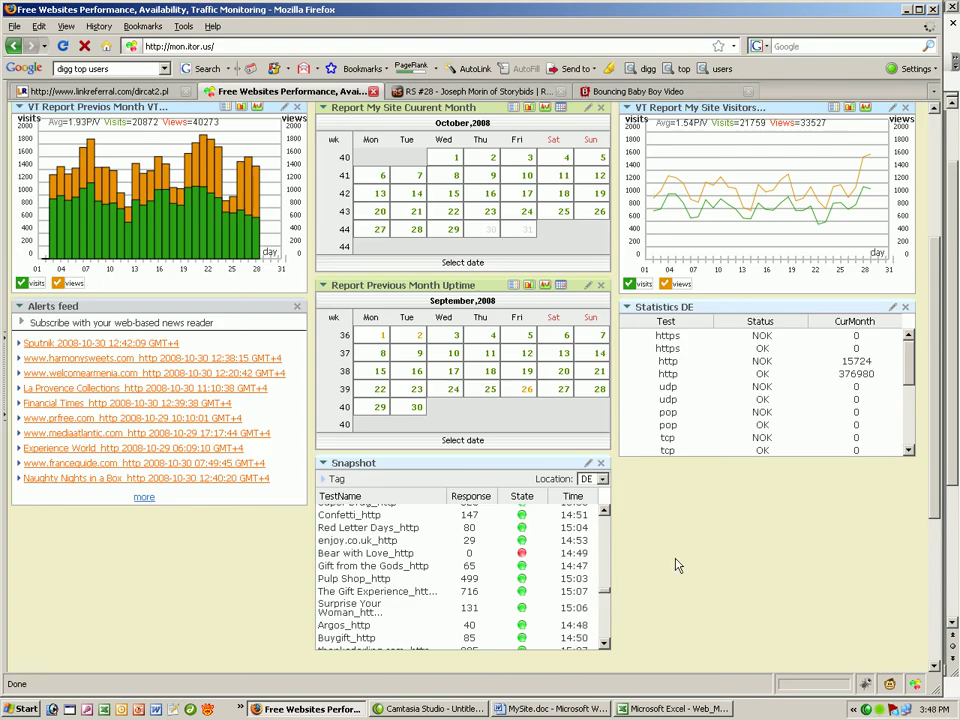
scroll(678, 563, up, 5)
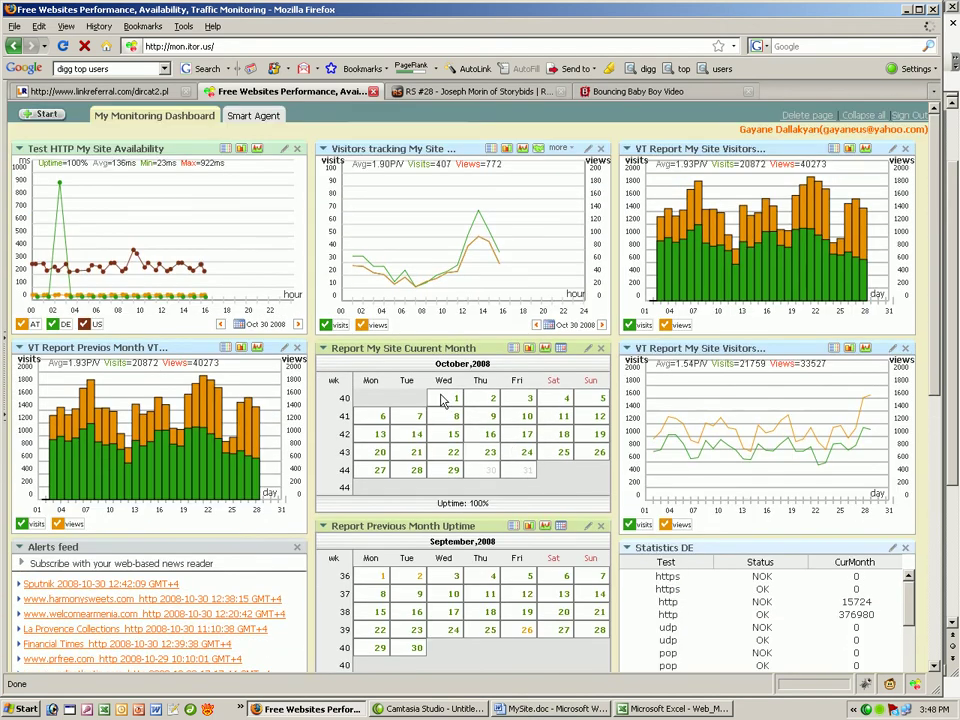
Step: Browse the external tests and reports tree in the Add Module panel
click(46, 114)
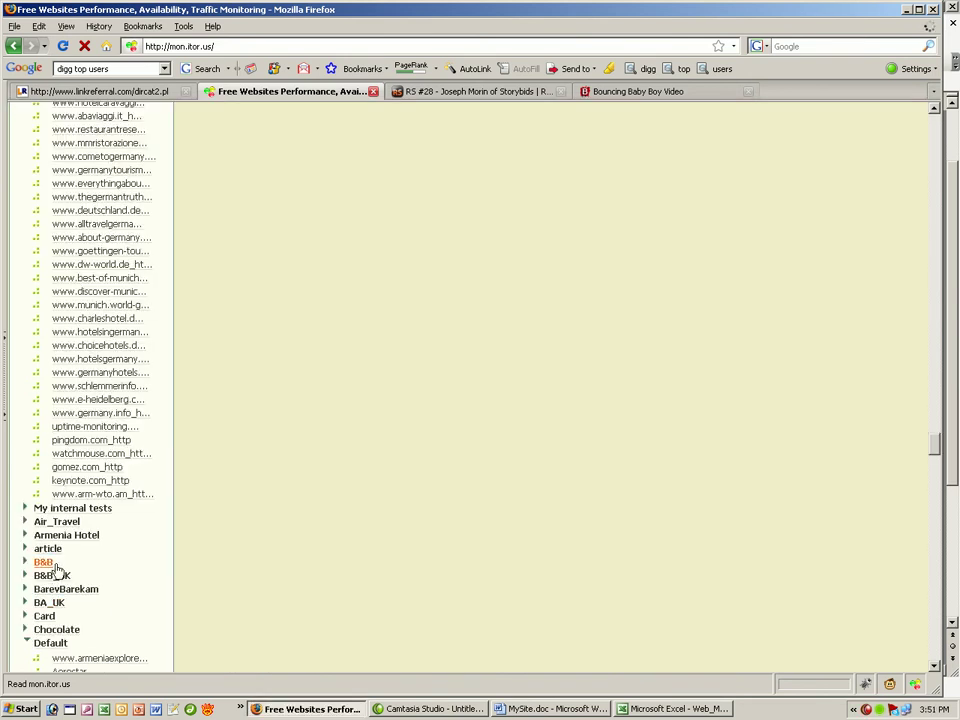
scroll(62, 551, down, 15)
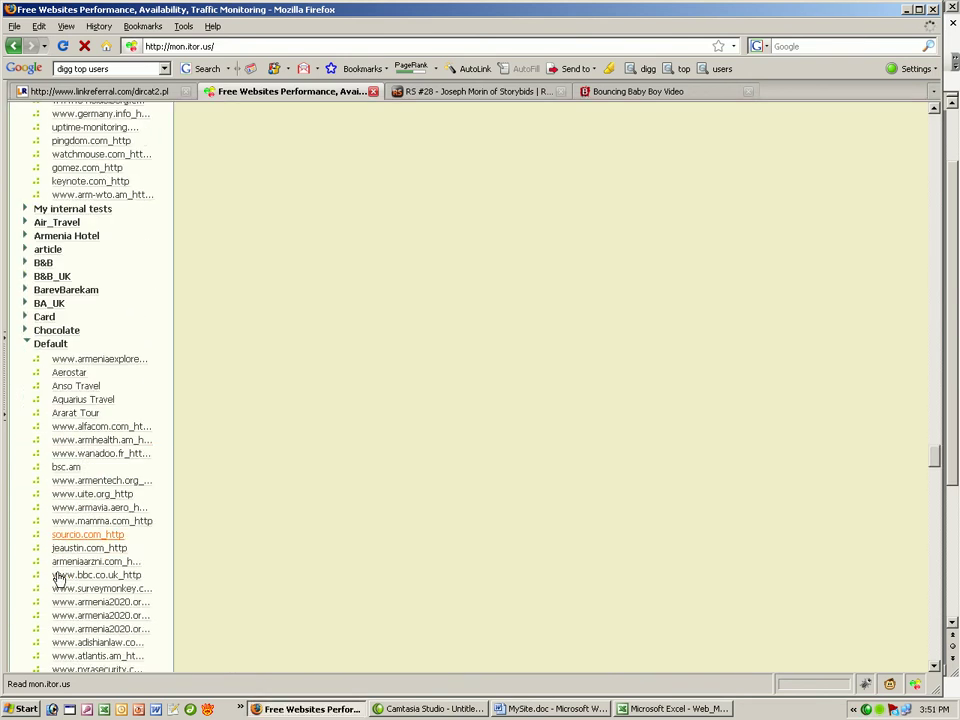
scroll(930, 598, up, 1)
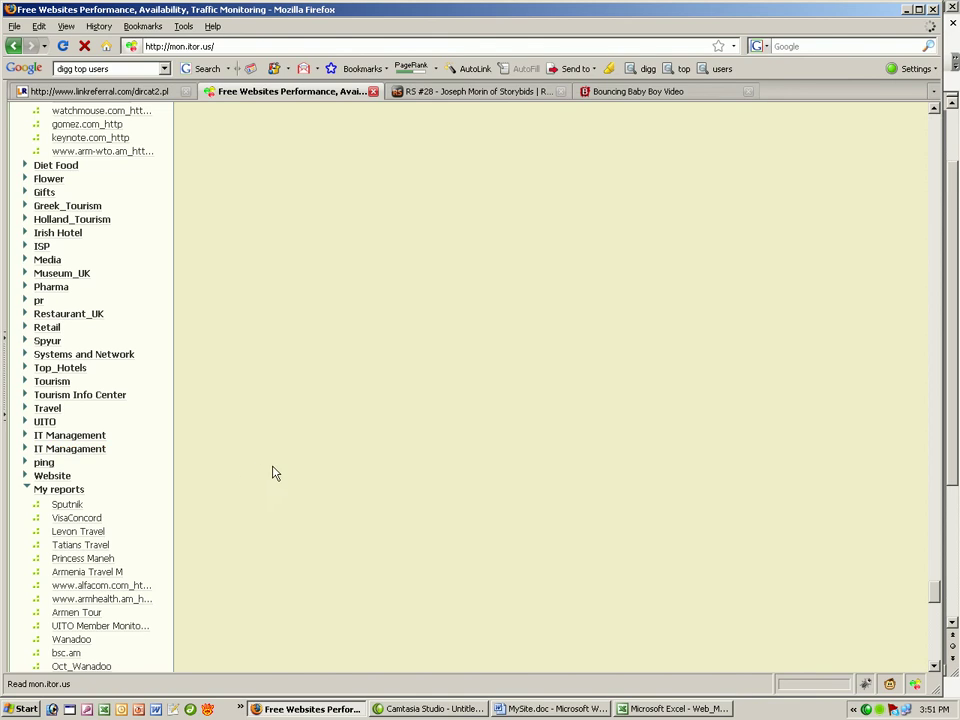
scroll(955, 598, down, 1)
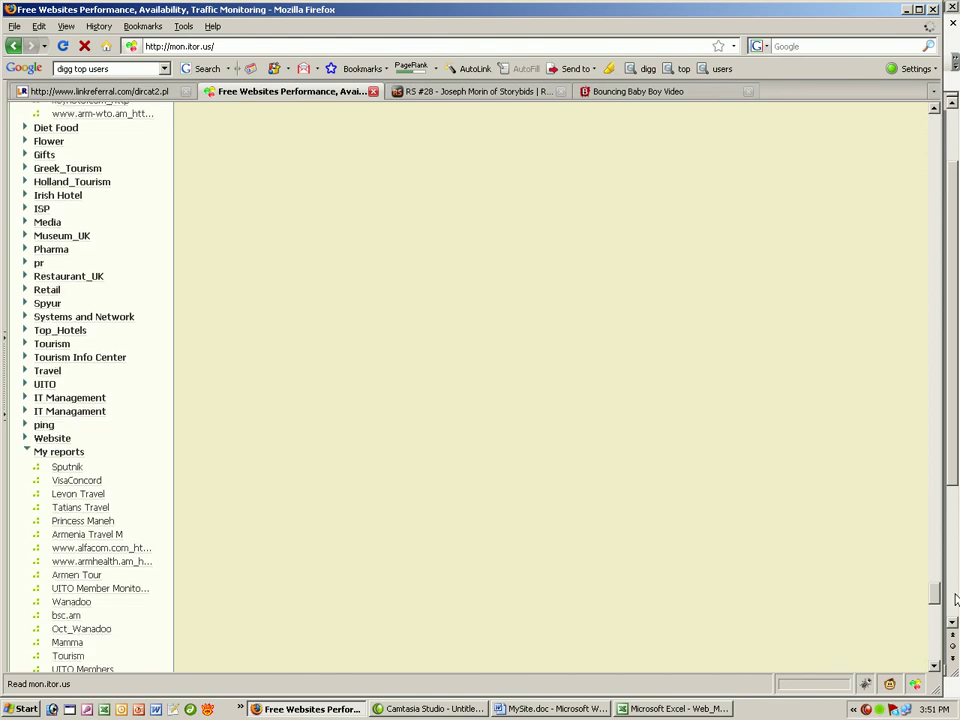
scroll(953, 595, up, 1)
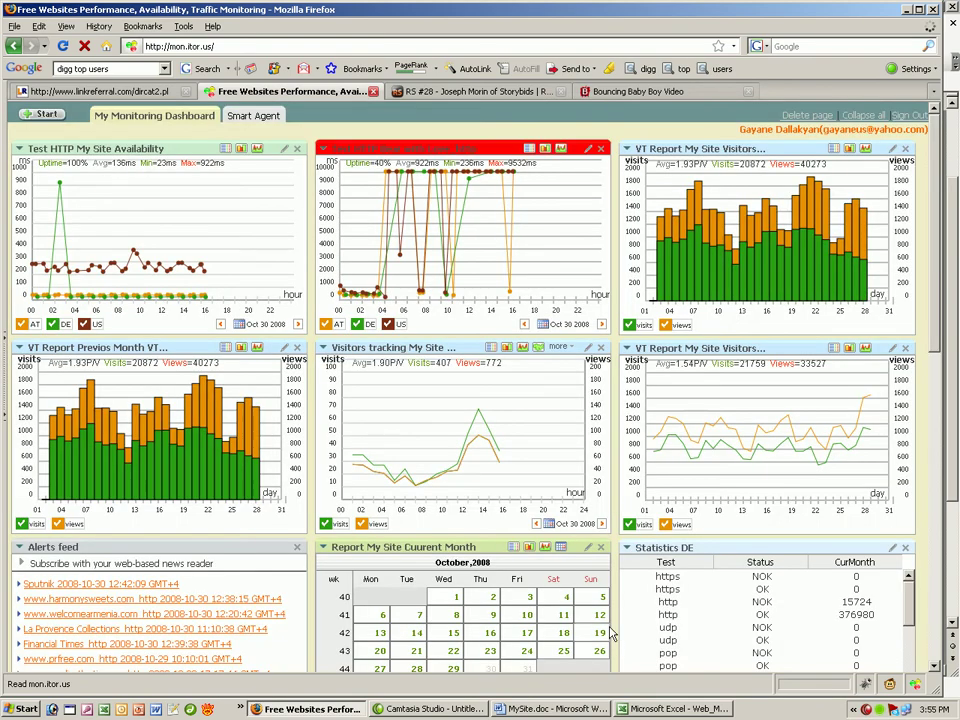
scroll(613, 635, down, 3)
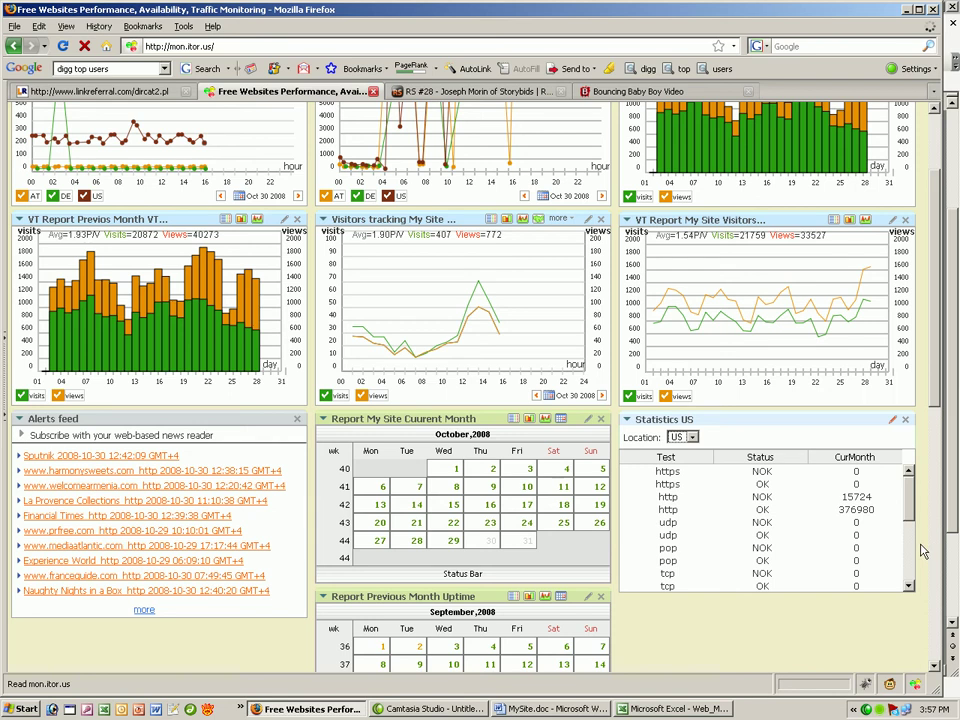
Step: Set the Statistics widget's location to DE and close its settings
key(alt+Down)
key(Up)
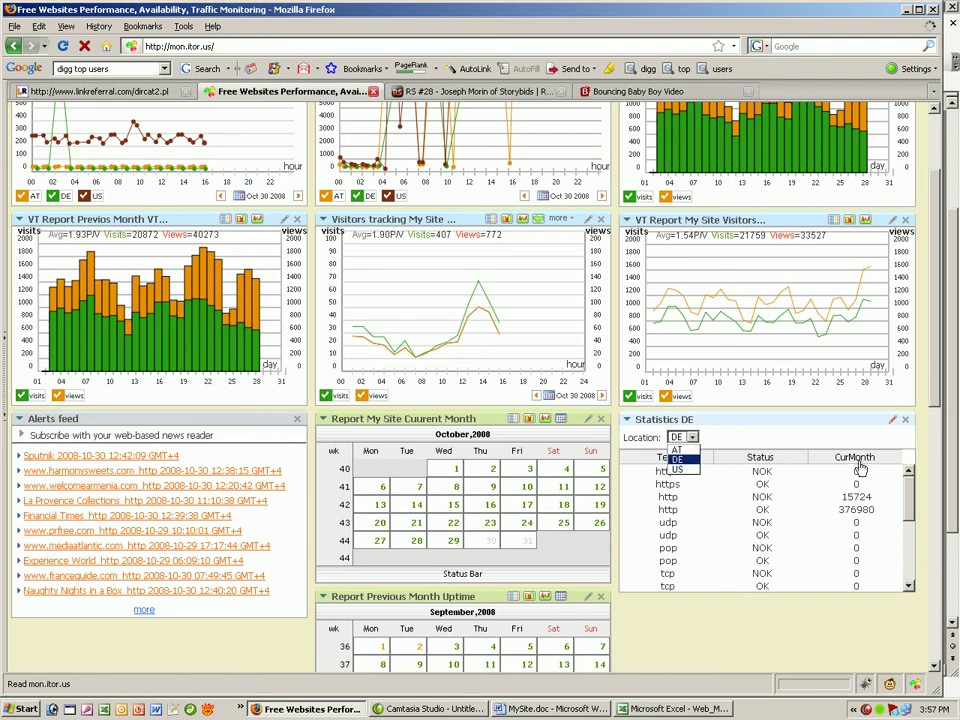
click(890, 424)
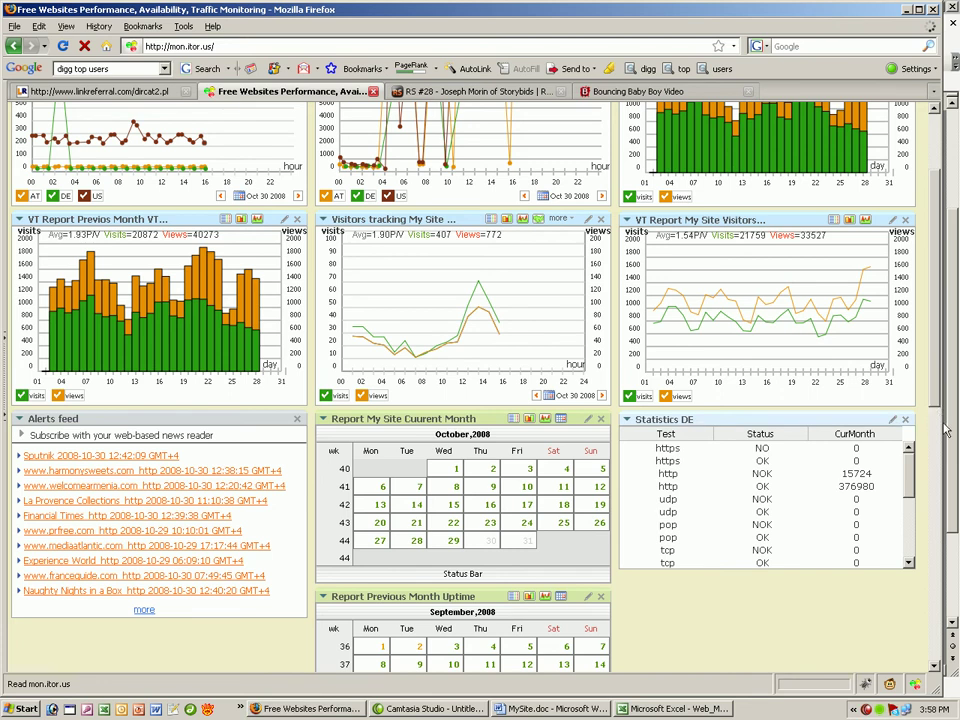
scroll(940, 428, down, 2)
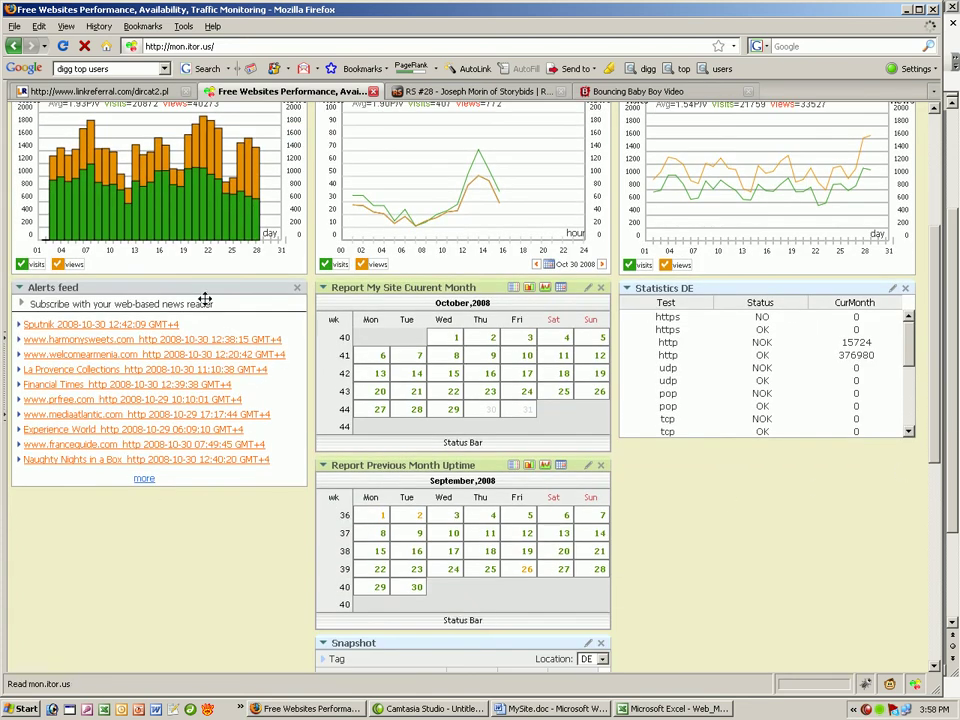
Step: Drop the Alerts feed widget into the right column below Statistics DE, then close its full view
drag(205, 300, 823, 467)
click(742, 608)
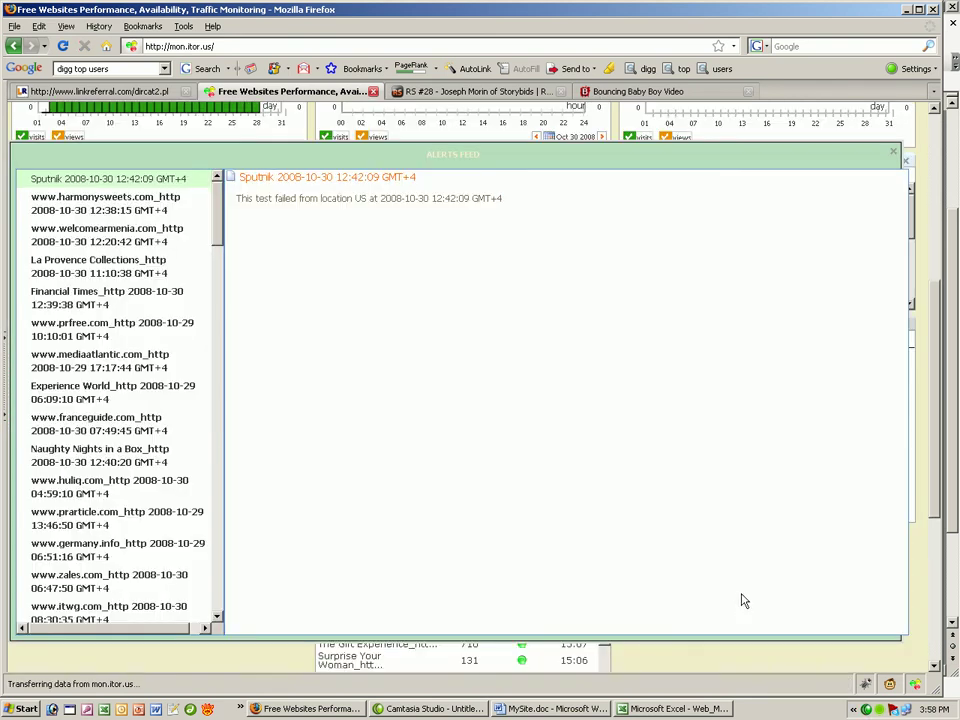
drag(218, 244, 80, 568)
key(Escape)
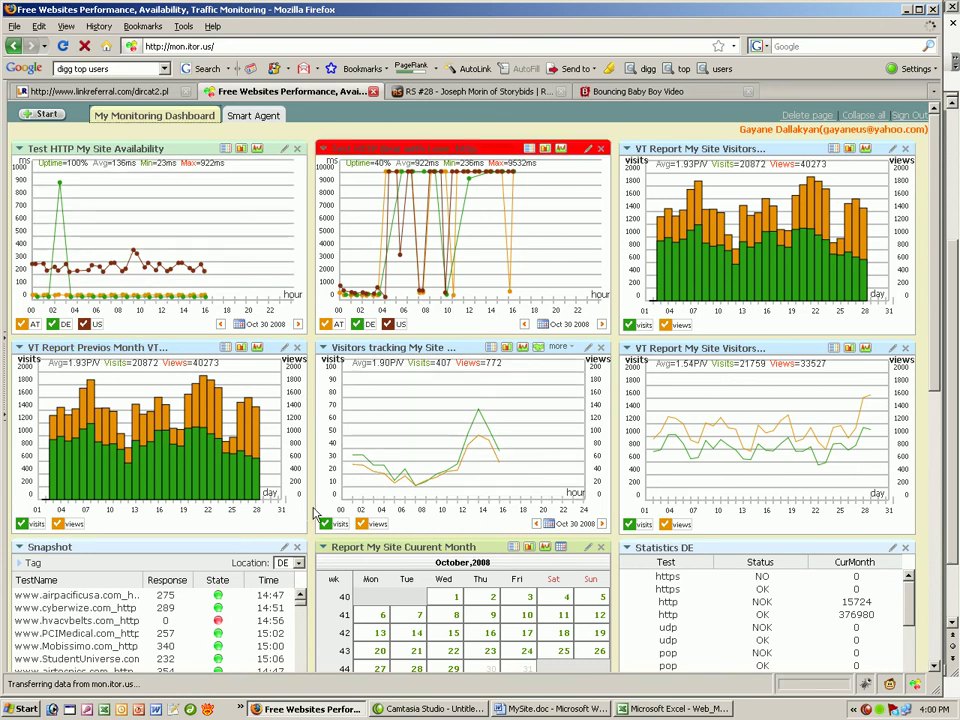
Step: Add a new alert contact with first name, last name and e-mail address
click(255, 118)
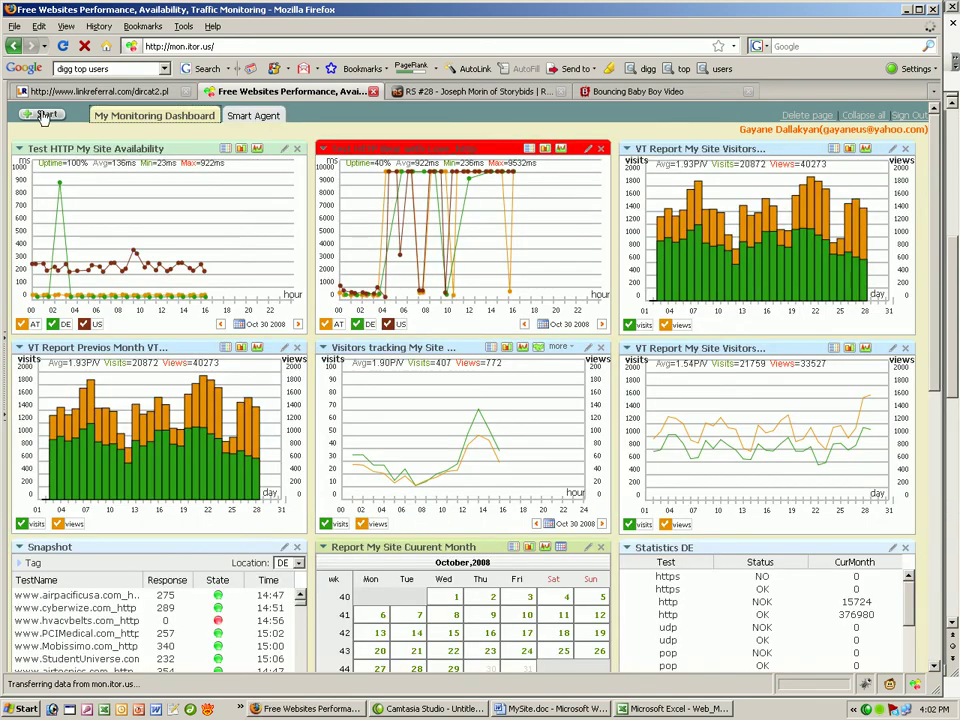
mouse_move(4, 413)
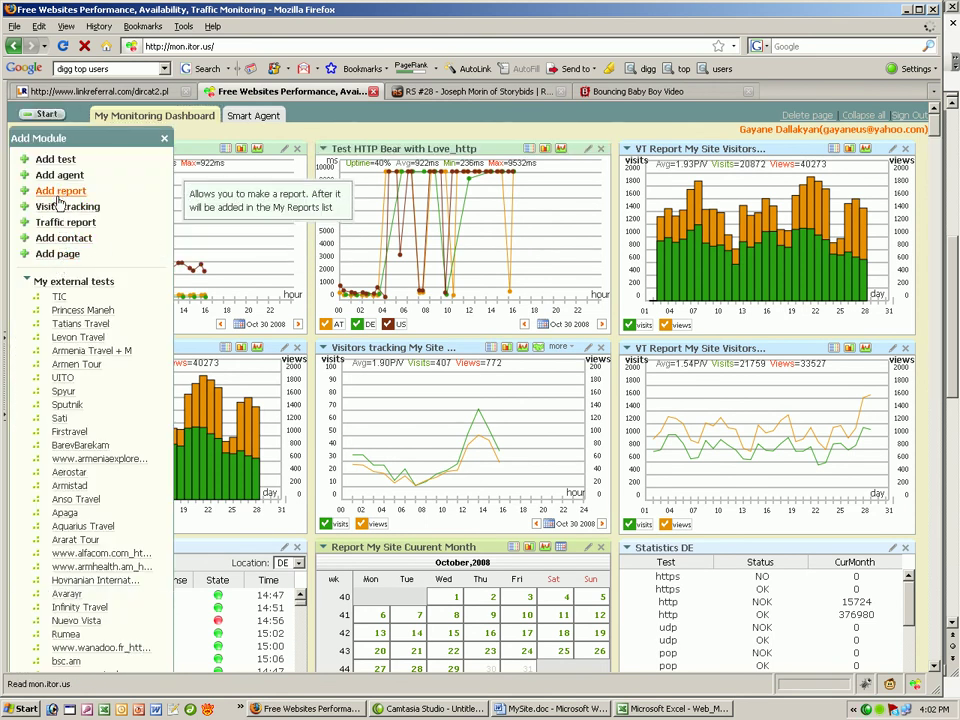
click(75, 240)
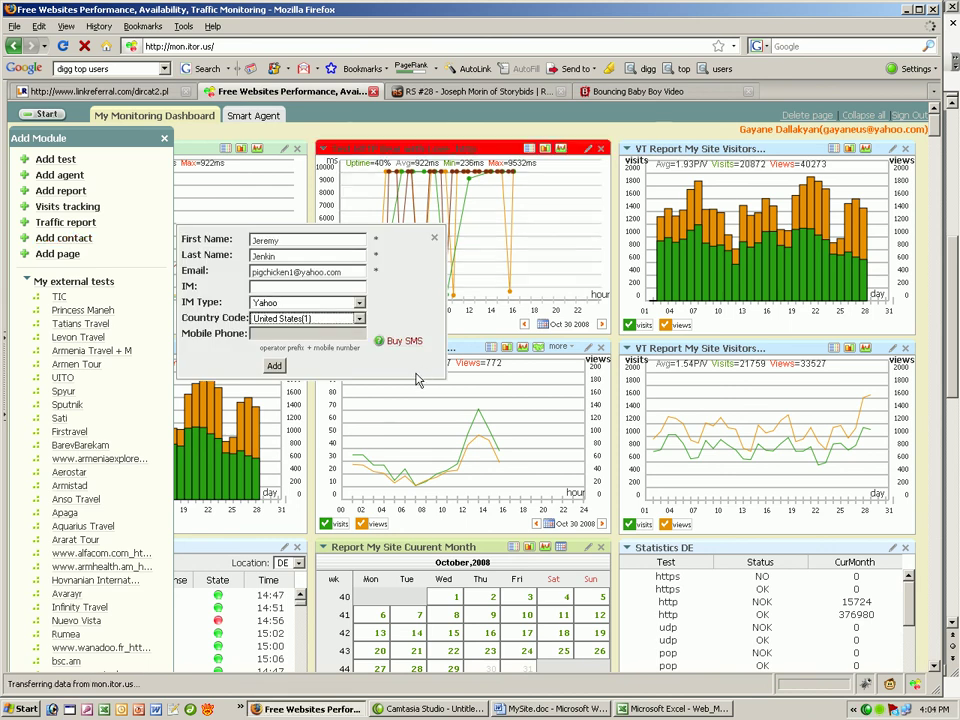
click(274, 367)
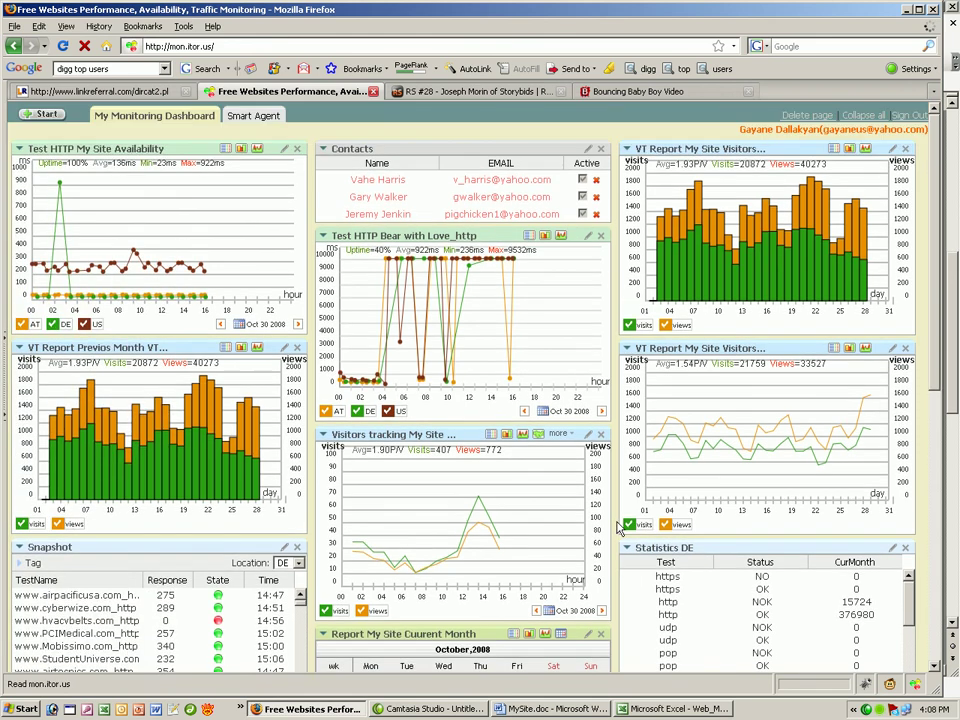
Step: Scroll through the dashboard and return to the mon.itor.us home page
scroll(574, 543, down, 15)
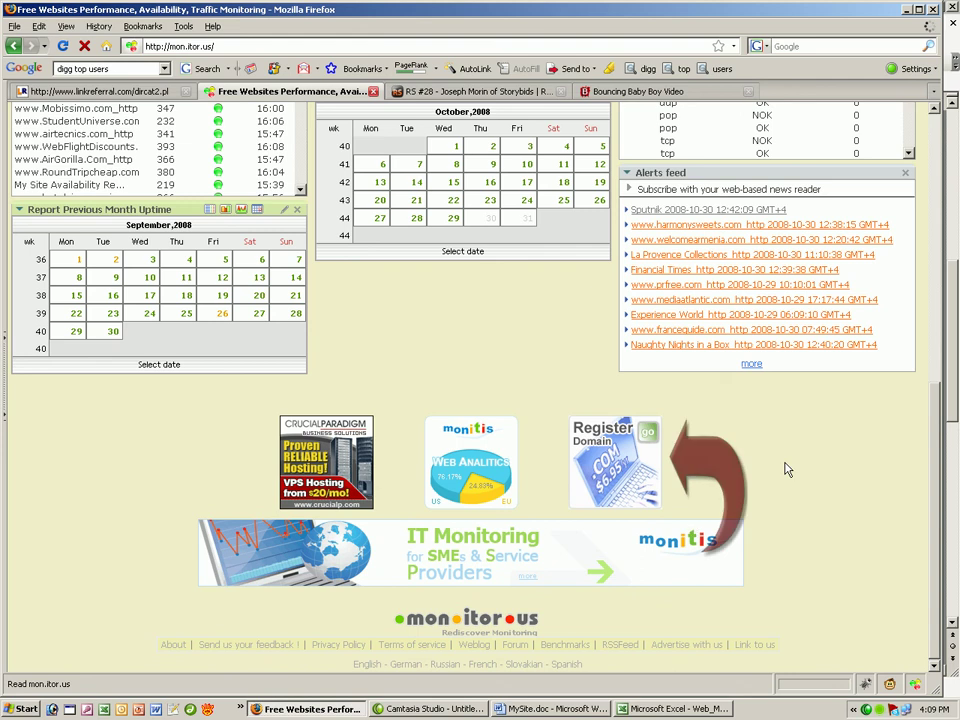
scroll(787, 470, up, 10)
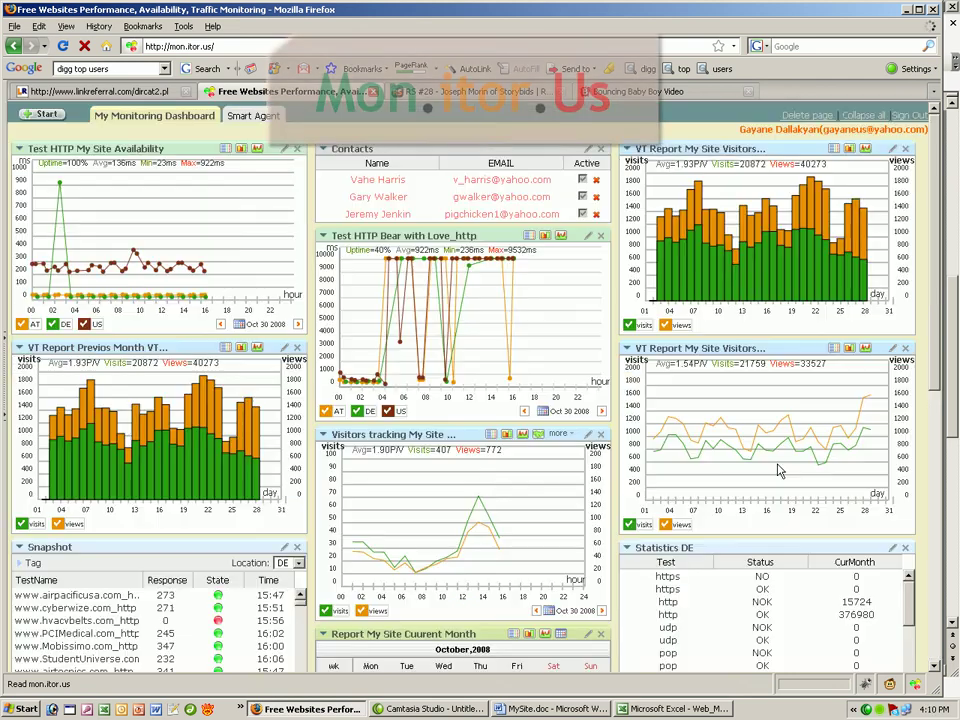